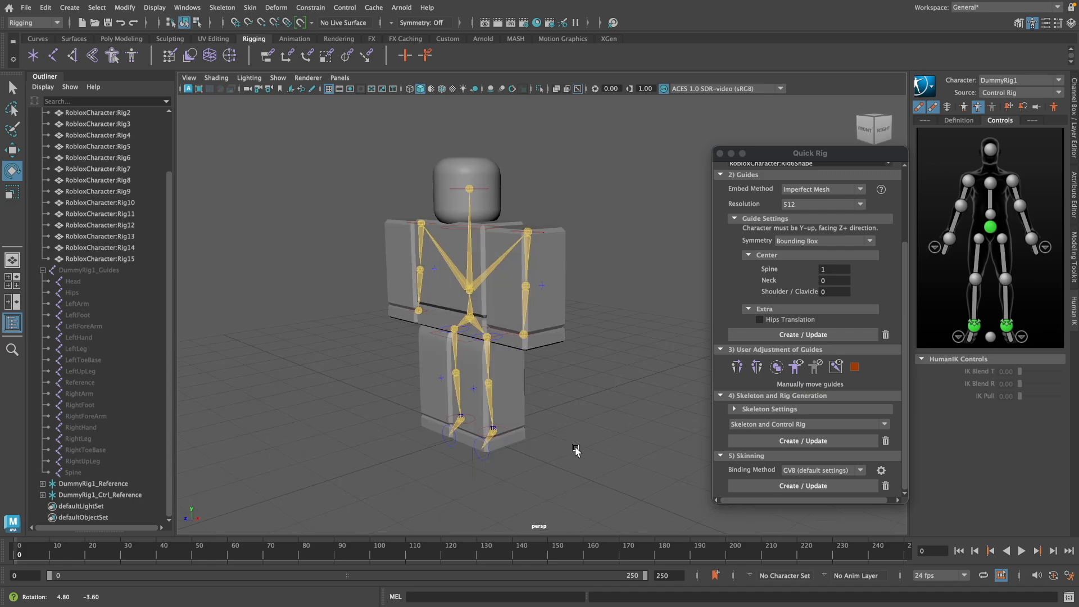
Raise the left foot control to test how the leg bends on the finished rig.
{"action": "left_click", "coordinate": [508, 432]}
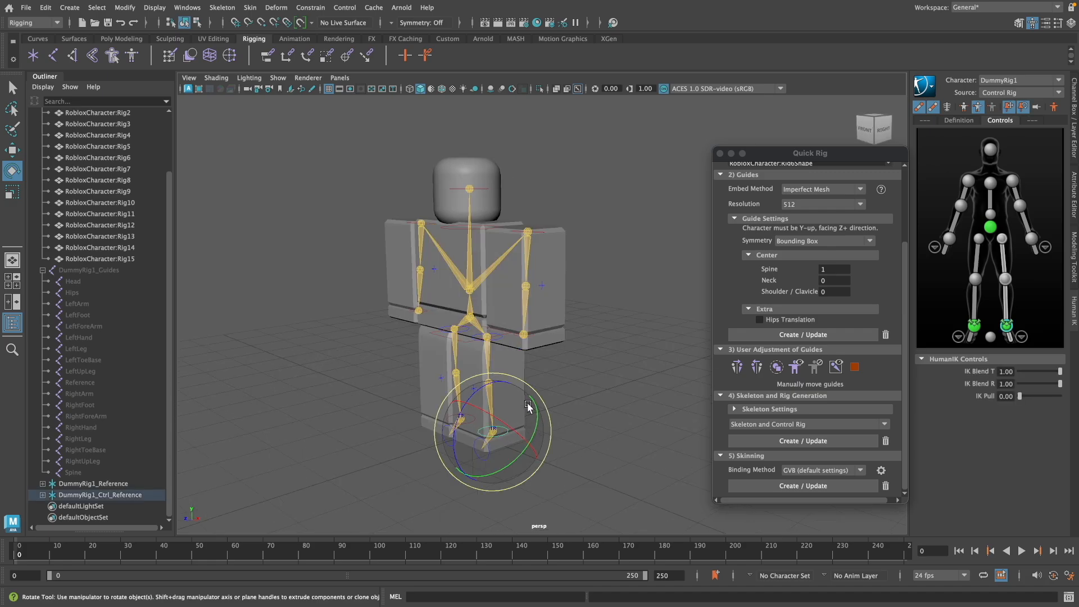
{"action": "key", "text": "w"}
{"action": "left_click_drag", "start_coordinate": [493, 381], "coordinate": [494, 357]}
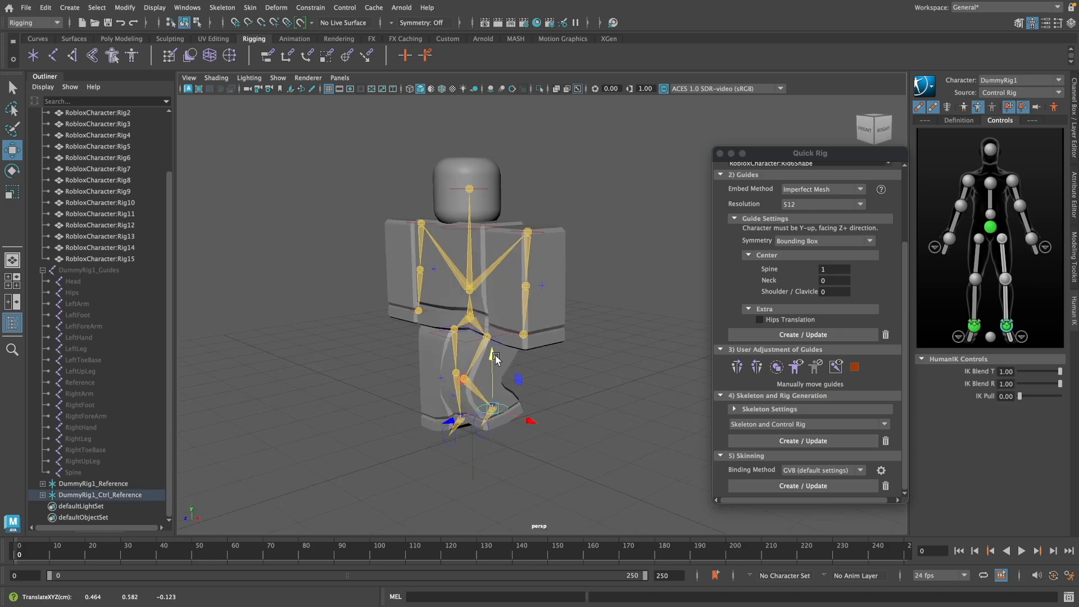
{"action": "mouse_move", "coordinate": [565, 396]}
{"action": "left_mouse_down", "text": "alt"}
{"action": "mouse_move", "coordinate": [597, 392]}
{"action": "mouse_move", "coordinate": [549, 386]}
{"action": "left_mouse_up", "text": "alt"}
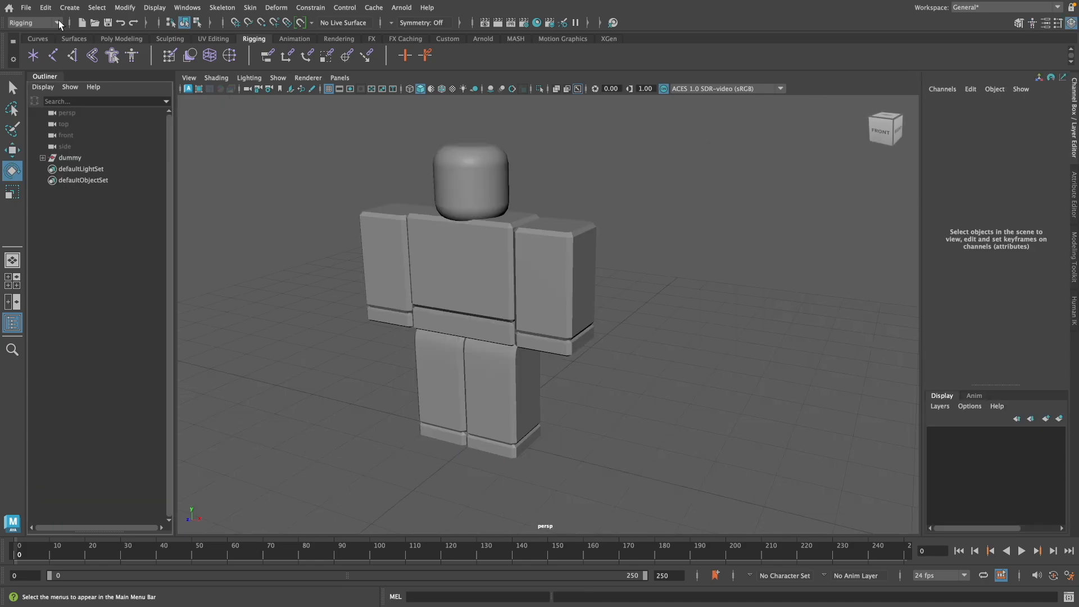
Switch to the Rigging menu set and create a new Quick Rig character named DummyRig1.
{"action": "left_click", "coordinate": [49, 23]}
{"action": "left_click", "coordinate": [32, 35]}
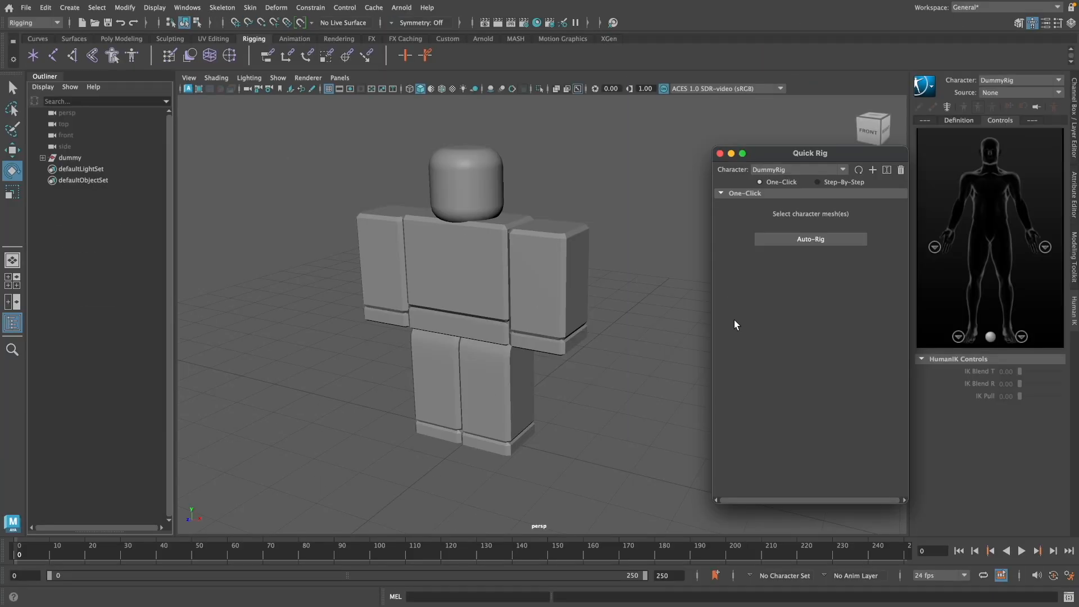
{"action": "left_click", "coordinate": [873, 169]}
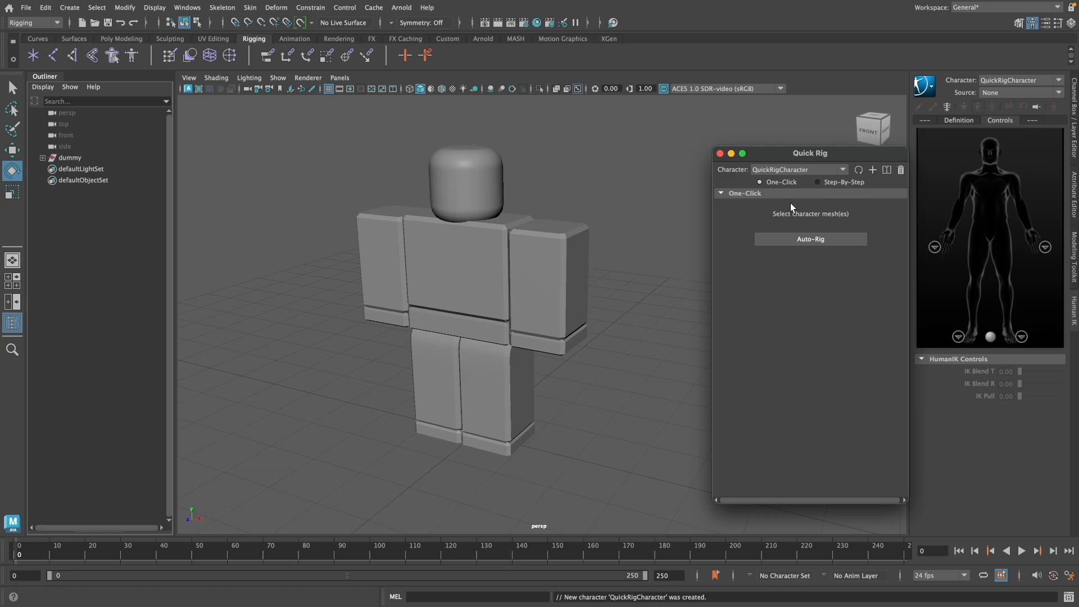
{"action": "left_click", "coordinate": [887, 169]}
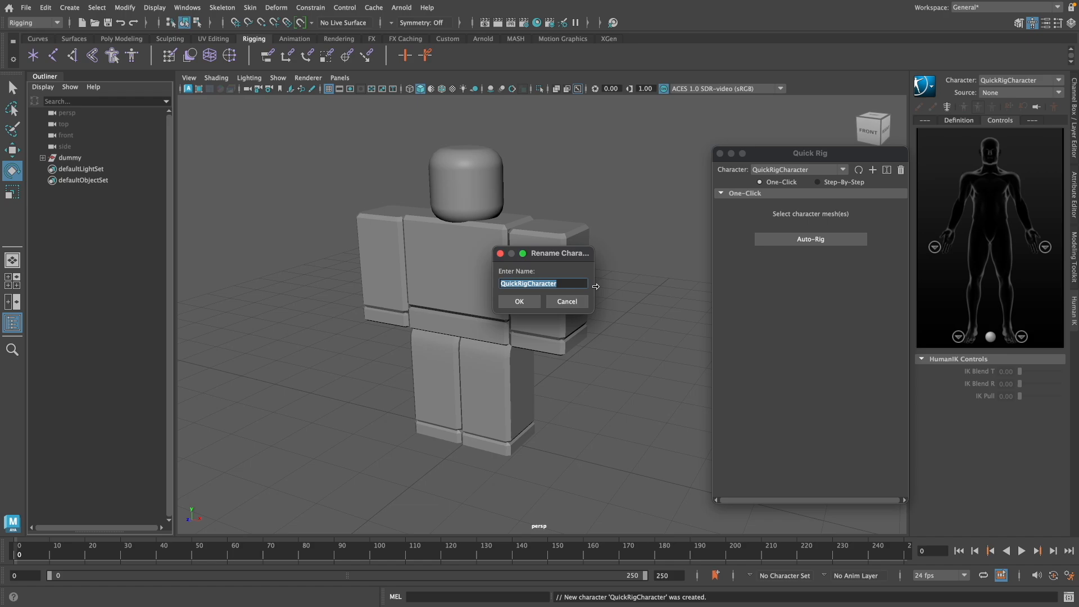
{"action": "type", "text": "DummyRig"}
{"action": "key", "text": "Return"}
Set Quick Rig to Step-By-Step mode and add all meshes of the dummy group as its geometry.
{"action": "left_click", "coordinate": [818, 182]}
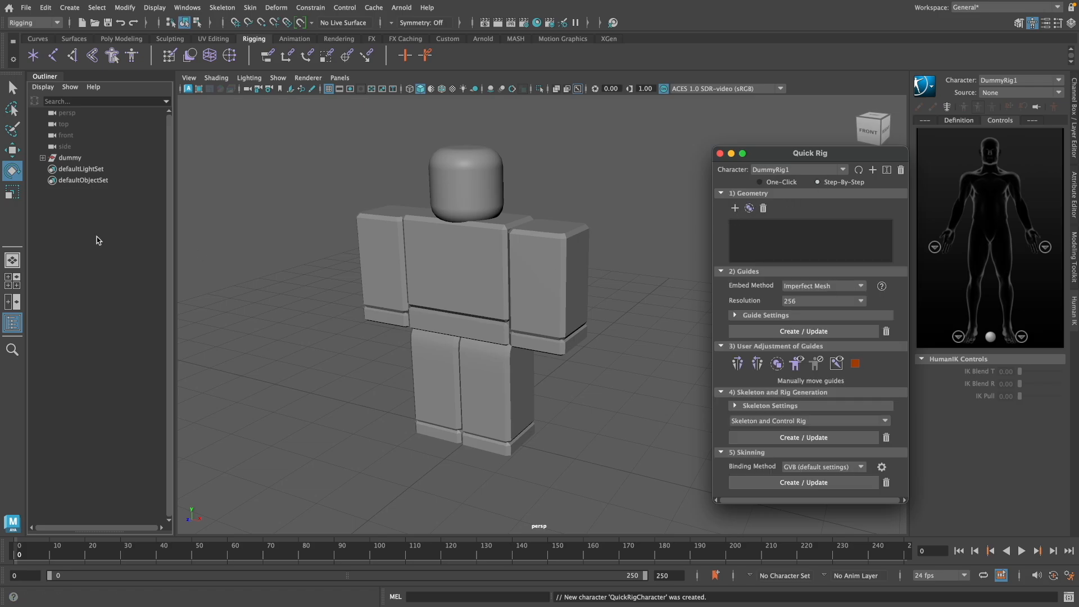
{"action": "left_click", "coordinate": [79, 158]}
{"action": "left_click", "coordinate": [43, 157]}
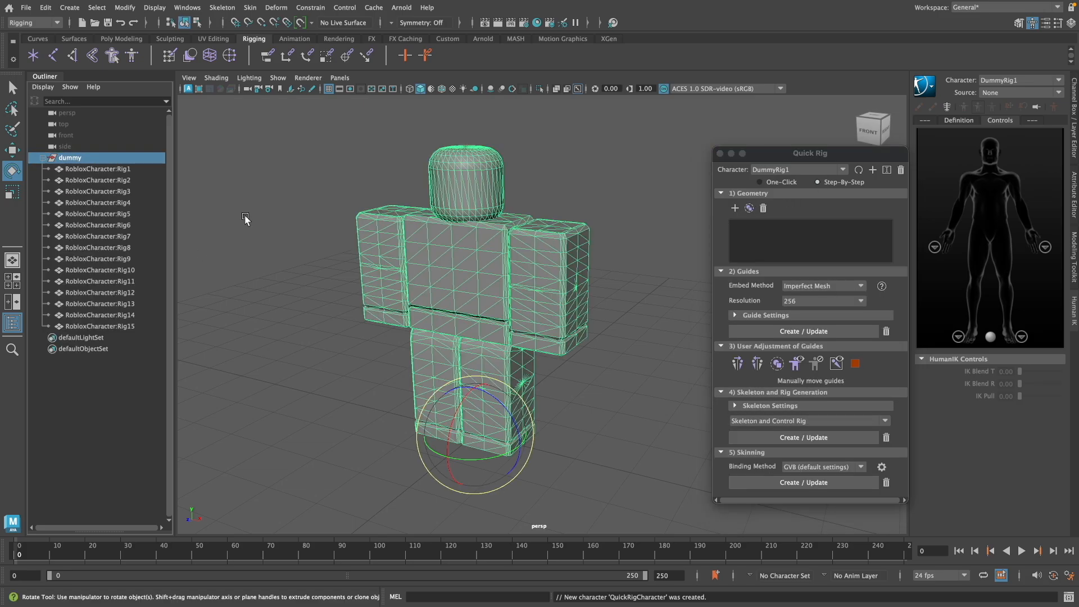
{"action": "left_click", "coordinate": [735, 208]}
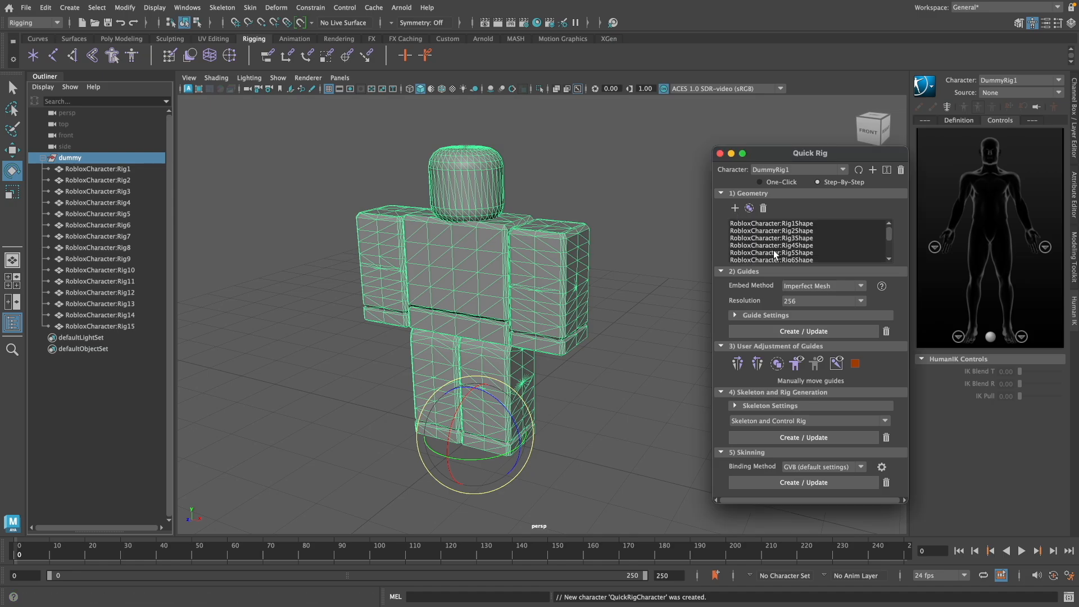
Create the guides at resolution 512 with Spine 1, Neck 0 and Shoulder / Clavicle 0.
{"action": "left_click", "coordinate": [831, 298]}
{"action": "left_click", "coordinate": [818, 314]}
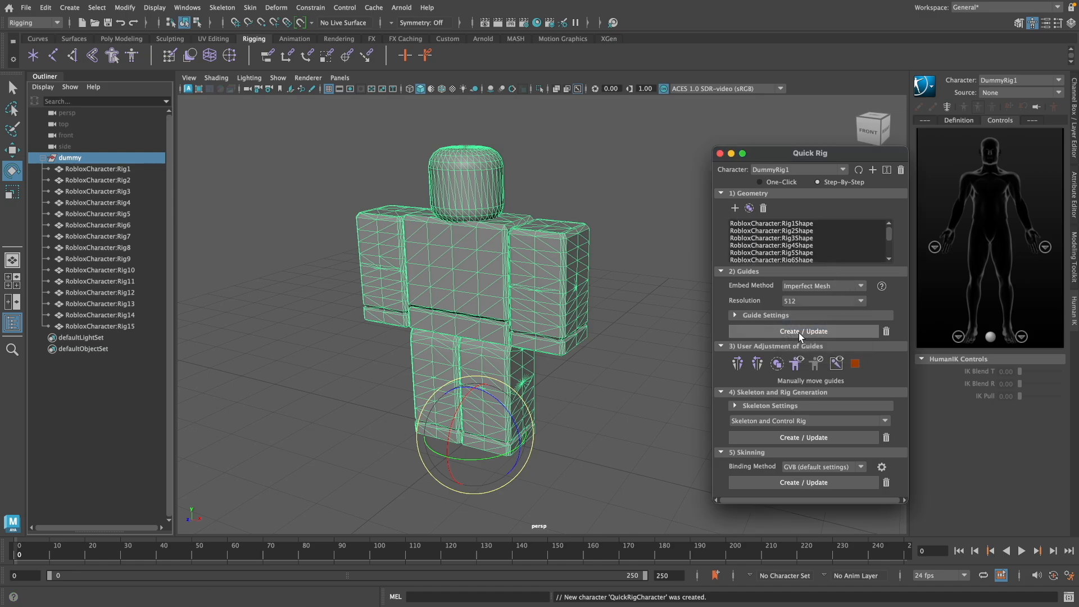
{"action": "left_click", "coordinate": [735, 315]}
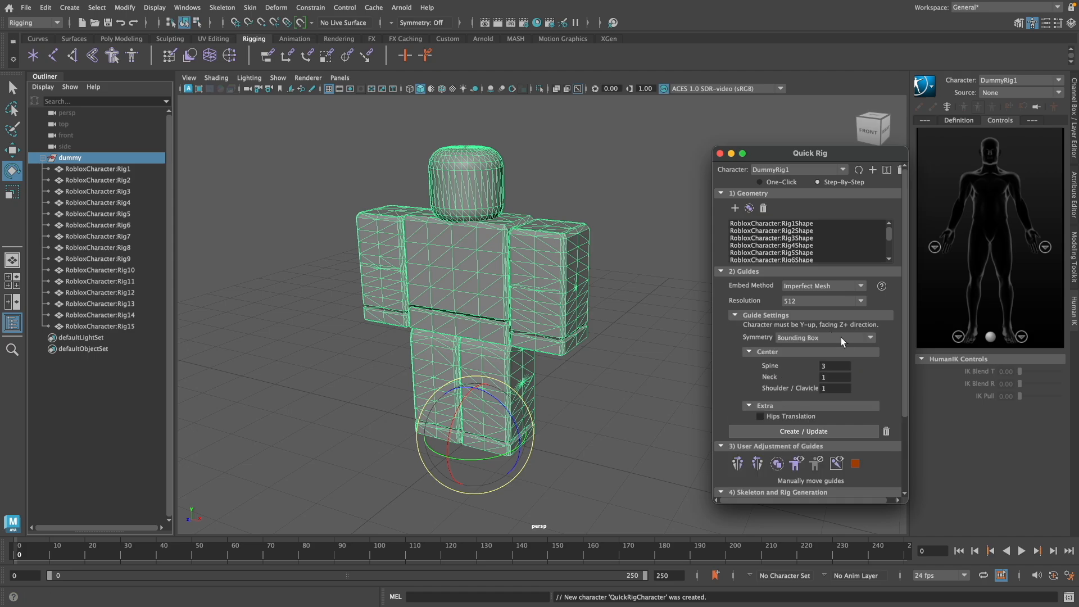
{"action": "double_click", "coordinate": [822, 380]}
{"action": "type", "text": "0"}
{"action": "key", "text": "Tab"}
{"action": "type", "text": "0"}
{"action": "left_click", "coordinate": [793, 434]}
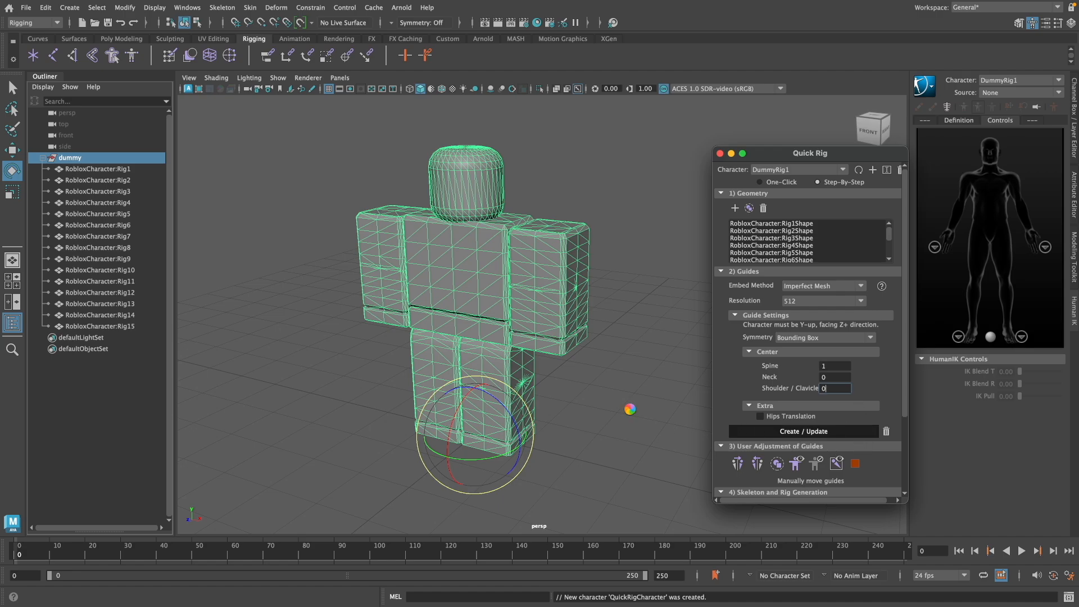
{"action": "left_click", "coordinate": [622, 397]}
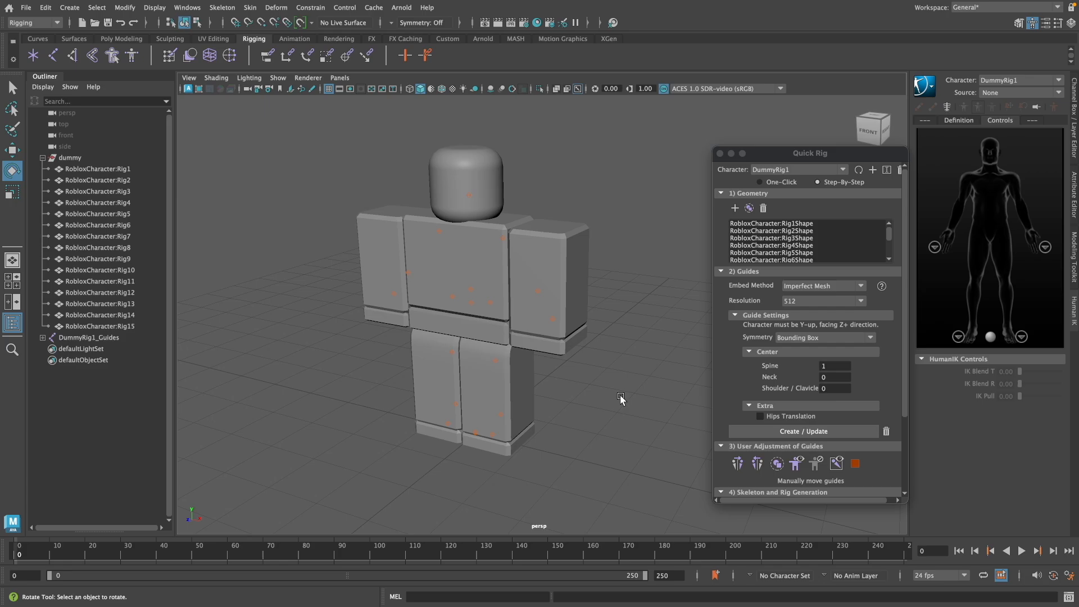
In the front view, move the LeftArm guide to the top centre of the character's left arm.
{"action": "key", "text": "space"}
{"action": "key", "text": "space"}
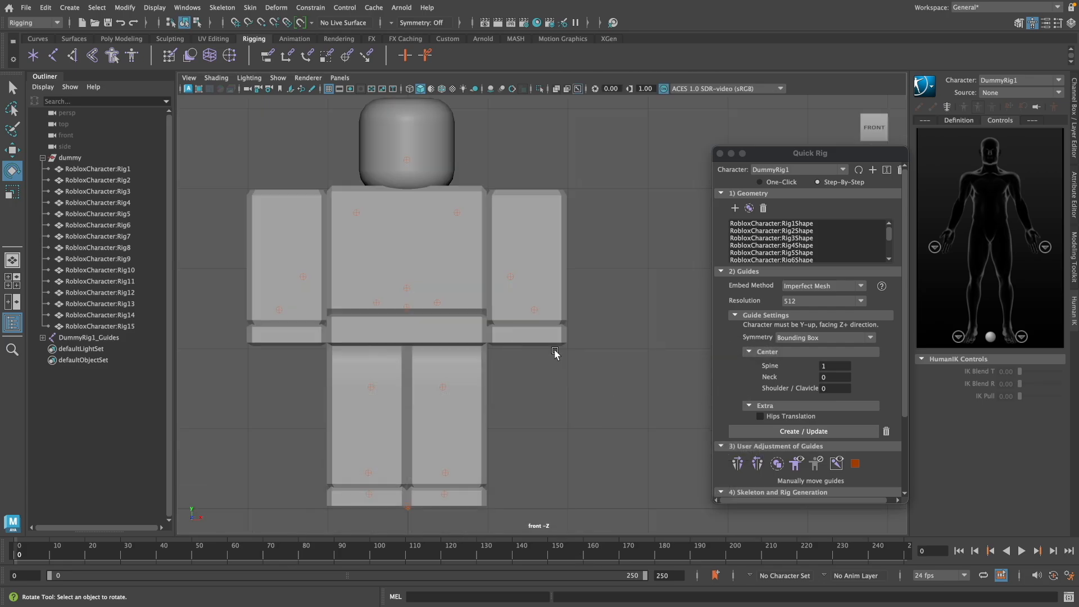
{"action": "scroll", "coordinate": [555, 353], "scroll_direction": "down", "scroll_amount": 5}
{"action": "scroll", "coordinate": [555, 353], "scroll_direction": "up", "scroll_amount": 4}
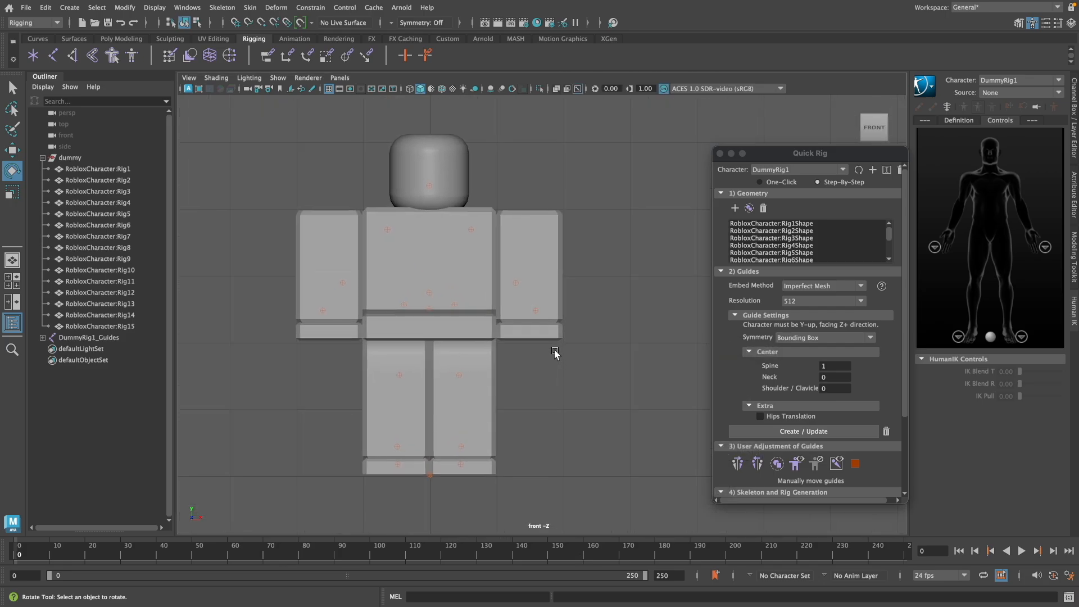
{"action": "scroll", "coordinate": [555, 353], "scroll_direction": "down", "scroll_amount": 4}
{"action": "scroll", "coordinate": [555, 353], "scroll_direction": "up", "scroll_amount": 5}
{"action": "scroll", "coordinate": [554, 353], "scroll_direction": "up", "scroll_amount": 2}
{"action": "scroll", "coordinate": [554, 353], "scroll_direction": "down", "scroll_amount": 3}
{"action": "middle_click_drag", "start_coordinate": [555, 353], "coordinate": [597, 353], "text": "alt"}
{"action": "left_click", "coordinate": [509, 225]}
{"action": "key", "text": "w"}
{"action": "left_click", "coordinate": [43, 338]}
{"action": "scroll", "coordinate": [92, 447], "scroll_direction": "down", "scroll_amount": 3}
{"action": "left_click_drag", "start_coordinate": [547, 186], "coordinate": [608, 172]}
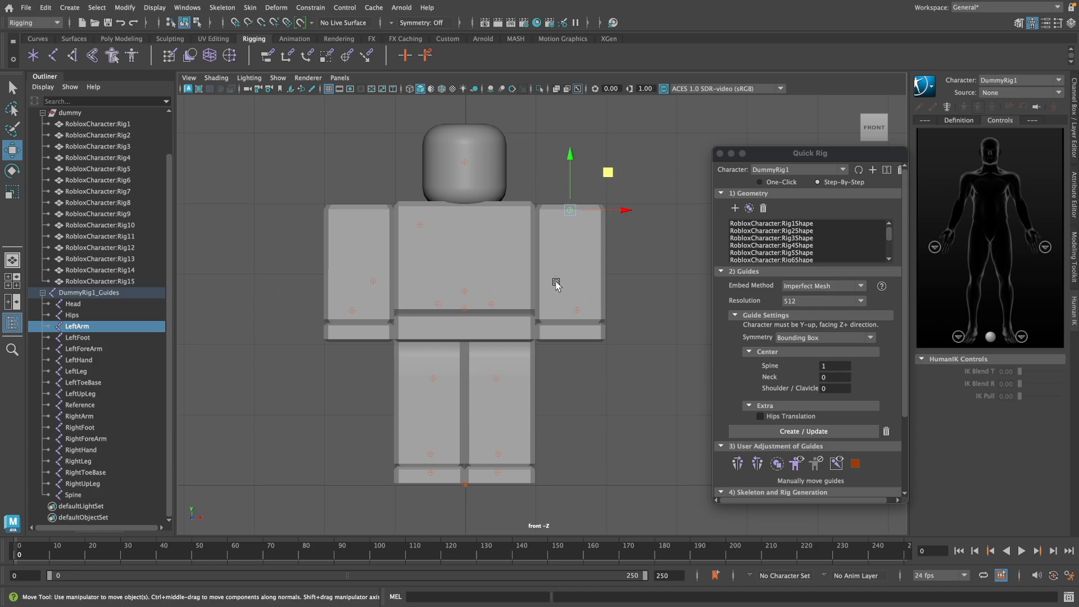
Move the LeftForeArm guide to the middle of the left arm and centre the LeftHand guide in the hand block.
{"action": "left_click", "coordinate": [556, 283]}
{"action": "left_click_drag", "start_coordinate": [594, 246], "coordinate": [609, 238]}
{"action": "left_click", "coordinate": [578, 311]}
{"action": "left_click_drag", "start_coordinate": [615, 275], "coordinate": [610, 298]}
Lower the LeftLeg guide to the middle of the left leg and place the LeftUpLeg guide at the leg's top.
{"action": "left_click", "coordinate": [499, 378]}
{"action": "left_click_drag", "start_coordinate": [534, 343], "coordinate": [538, 374]}
{"action": "left_click", "coordinate": [491, 304]}
{"action": "left_click_drag", "start_coordinate": [528, 272], "coordinate": [536, 315]}
Lower the Hips guide to the centre of the block below the torso.
{"action": "left_click", "coordinate": [465, 308]}
{"action": "left_click_drag", "start_coordinate": [465, 255], "coordinate": [465, 274]}
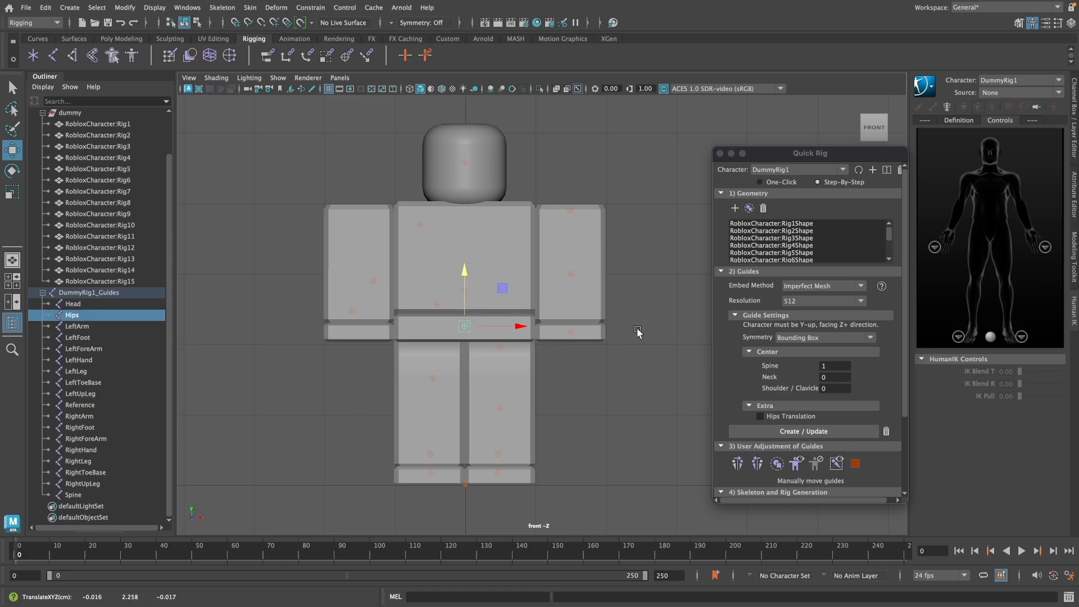
{"action": "left_click", "coordinate": [637, 329]}
{"action": "left_click", "coordinate": [465, 291]}
{"action": "left_click", "coordinate": [486, 313]}
Lower the LeftToeBase guide below the left foot and centre the LeftFoot guide in the foot block.
{"action": "left_click", "coordinate": [498, 454]}
{"action": "left_click_drag", "start_coordinate": [501, 398], "coordinate": [499, 443]}
{"action": "left_click", "coordinate": [499, 472]}
{"action": "left_click", "coordinate": [491, 447]}
{"action": "left_click", "coordinate": [498, 447]}
{"action": "left_click_drag", "start_coordinate": [499, 398], "coordinate": [499, 427]}
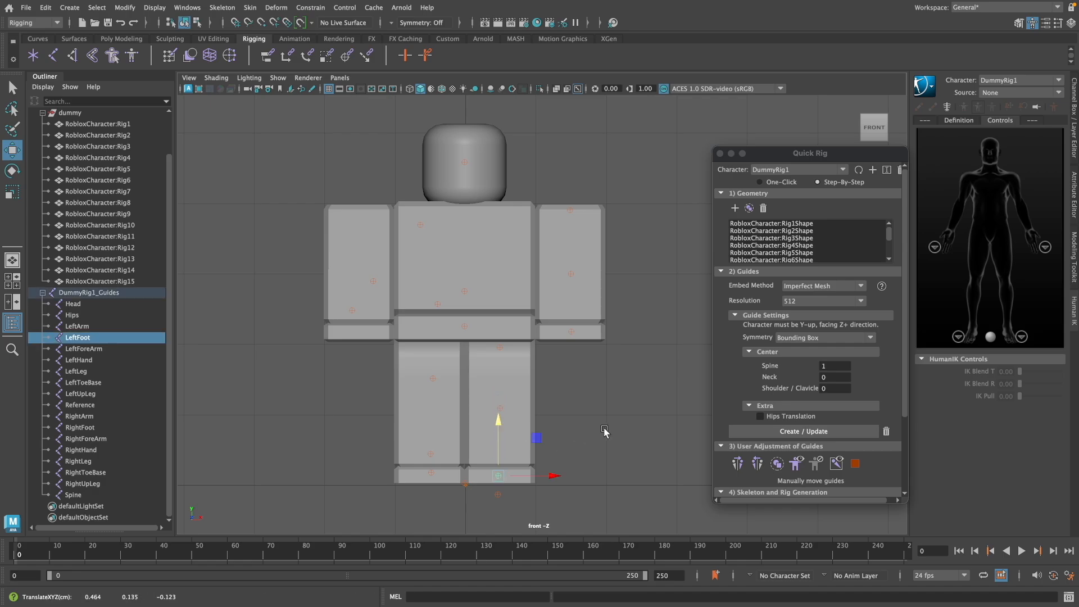
Align the LeftLeg, LeftUpLeg and LeftToeBase guides horizontally with the centre line of the left leg.
{"action": "left_click", "coordinate": [604, 432]}
{"action": "left_click", "coordinate": [499, 408]}
{"action": "left_click", "coordinate": [567, 358]}
{"action": "left_click", "coordinate": [497, 348]}
{"action": "left_click_drag", "start_coordinate": [547, 349], "coordinate": [549, 349]}
{"action": "left_click", "coordinate": [652, 331]}
{"action": "left_click_drag", "start_coordinate": [637, 185], "coordinate": [493, 524]}
{"action": "left_click", "coordinate": [498, 495]}
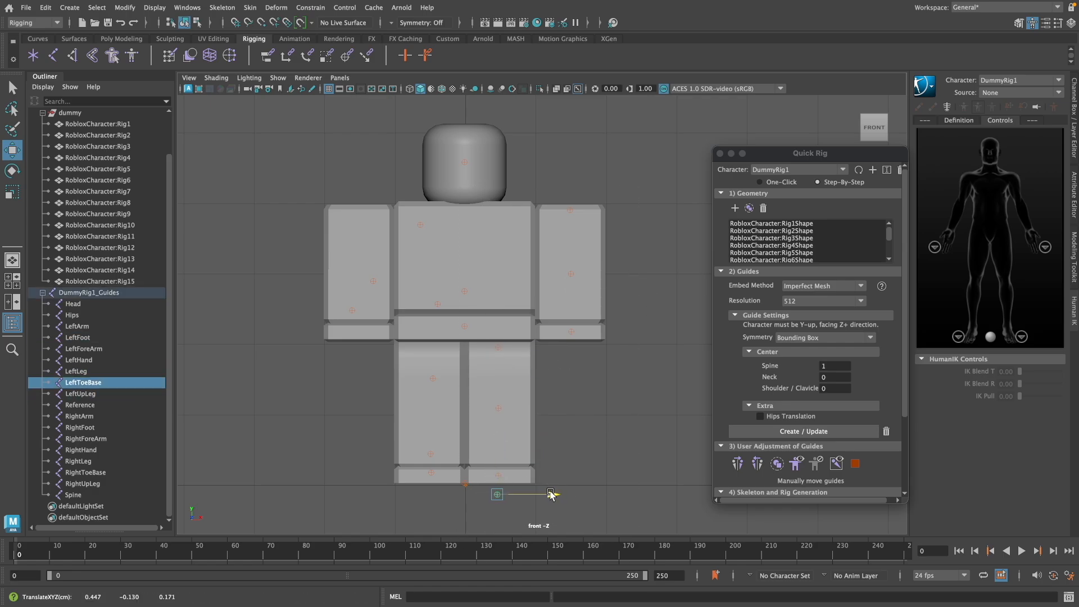
{"action": "left_click", "coordinate": [619, 468]}
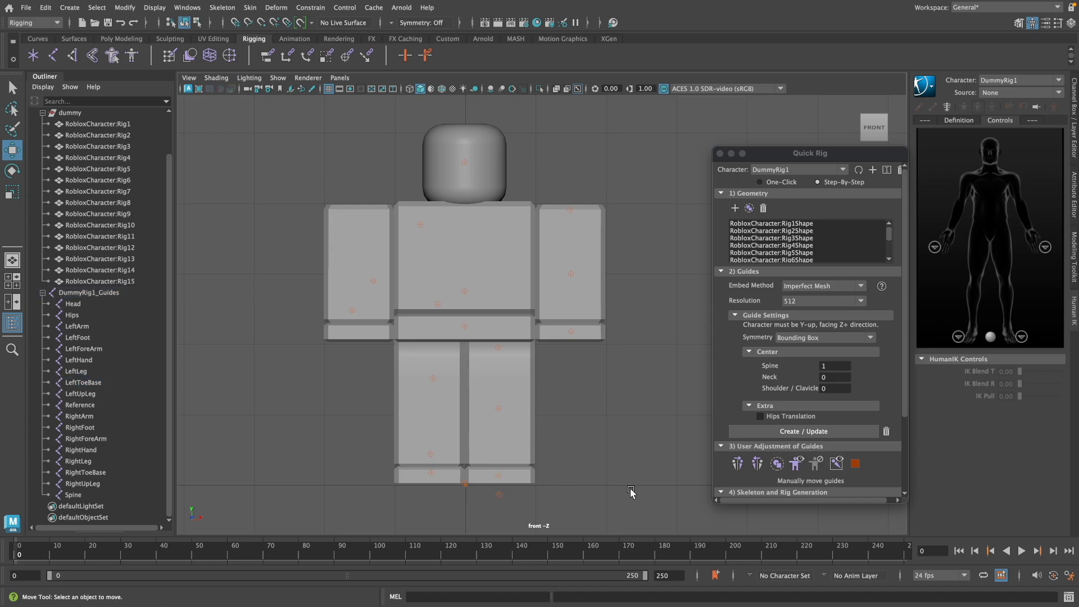
Select all left arm and leg guides and mirror them to the character's right side.
{"action": "left_click_drag", "start_coordinate": [665, 193], "coordinate": [495, 512]}
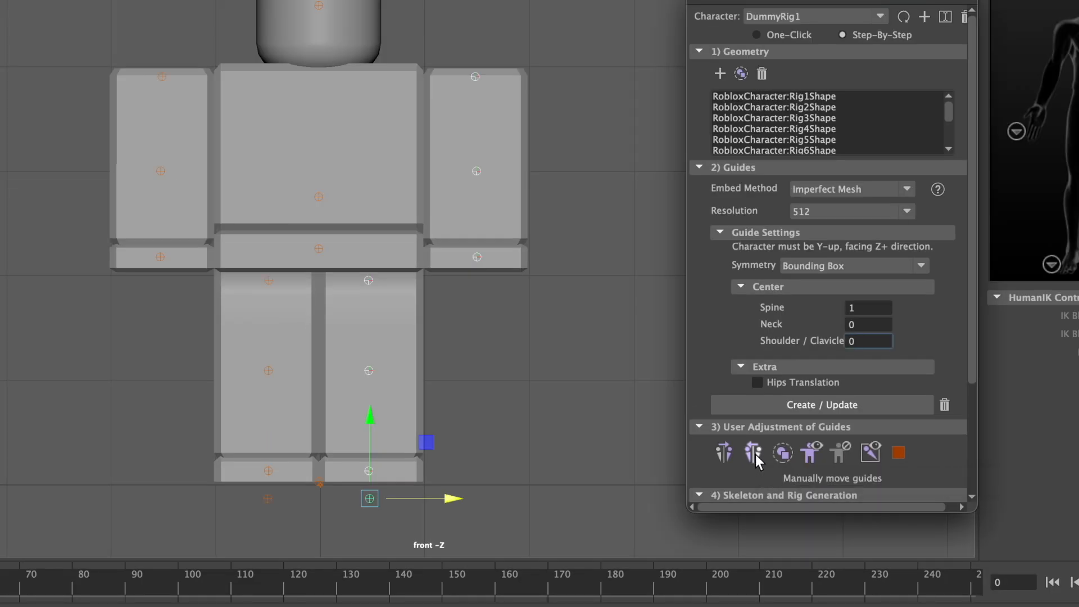
{"action": "left_click", "coordinate": [516, 376]}
{"action": "key", "text": "f"}
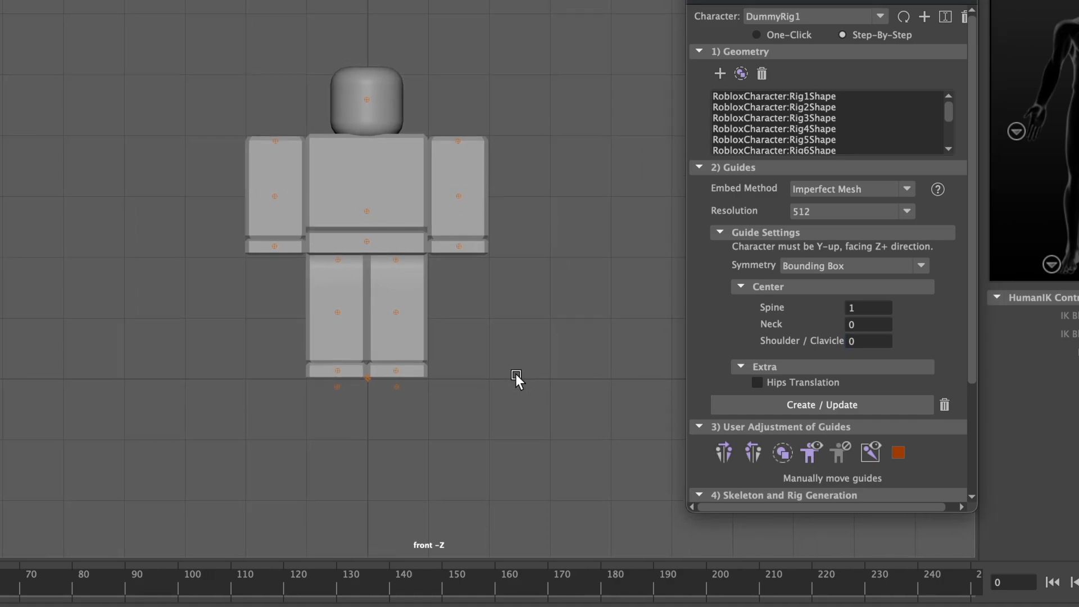
{"action": "scroll", "coordinate": [516, 375], "scroll_direction": "up", "scroll_amount": 5}
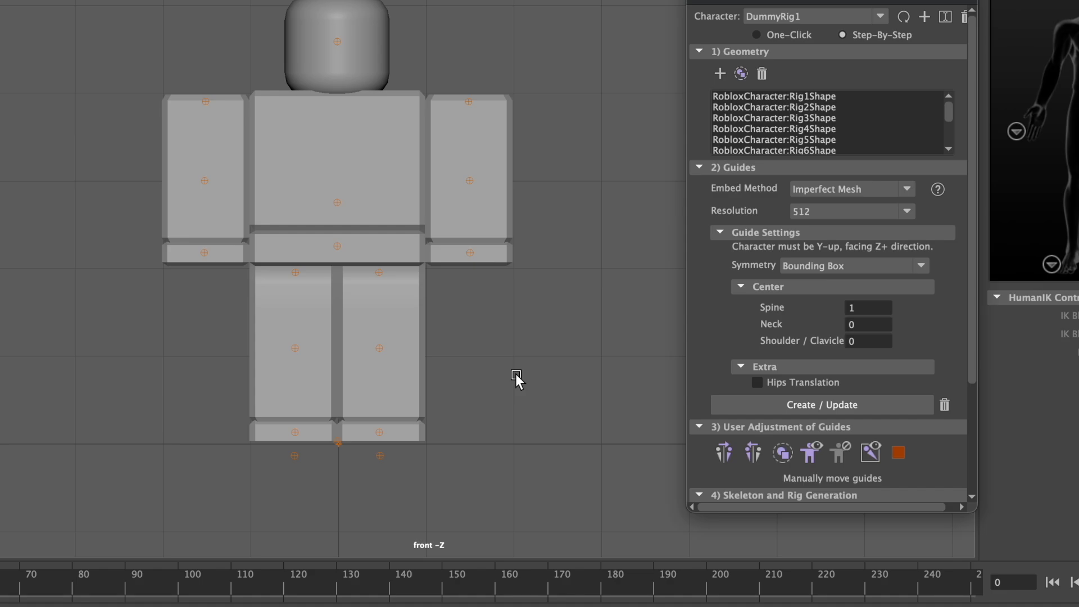
{"action": "middle_click_drag", "start_coordinate": [509, 373], "coordinate": [516, 416], "text": "alt"}
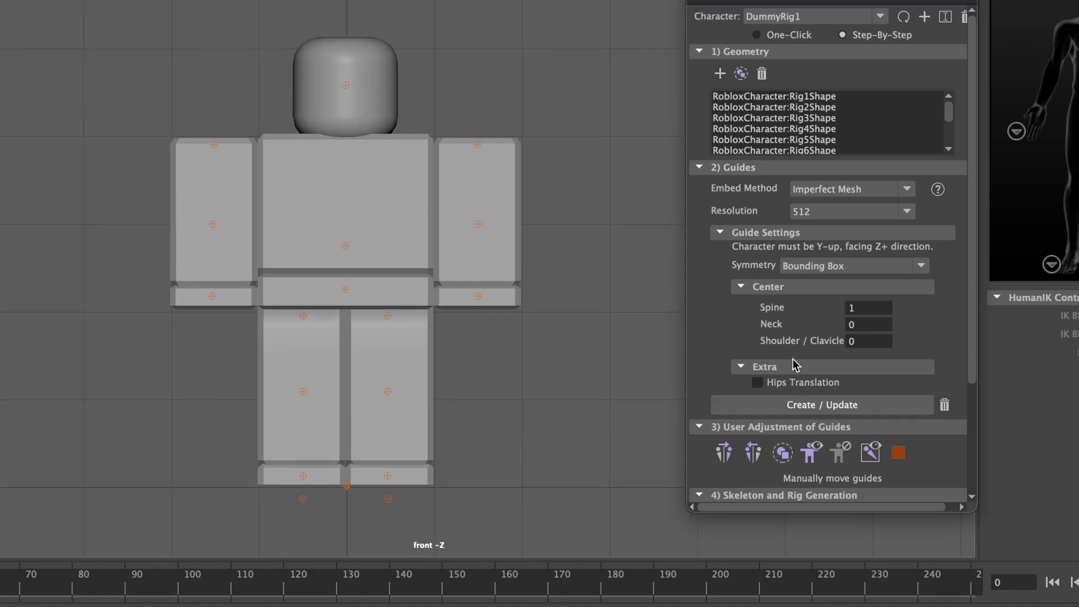
Generate the Skeleton and Control Rig from the guides, keeping the default skeleton settings.
{"action": "scroll", "coordinate": [793, 360], "scroll_direction": "down", "scroll_amount": 3}
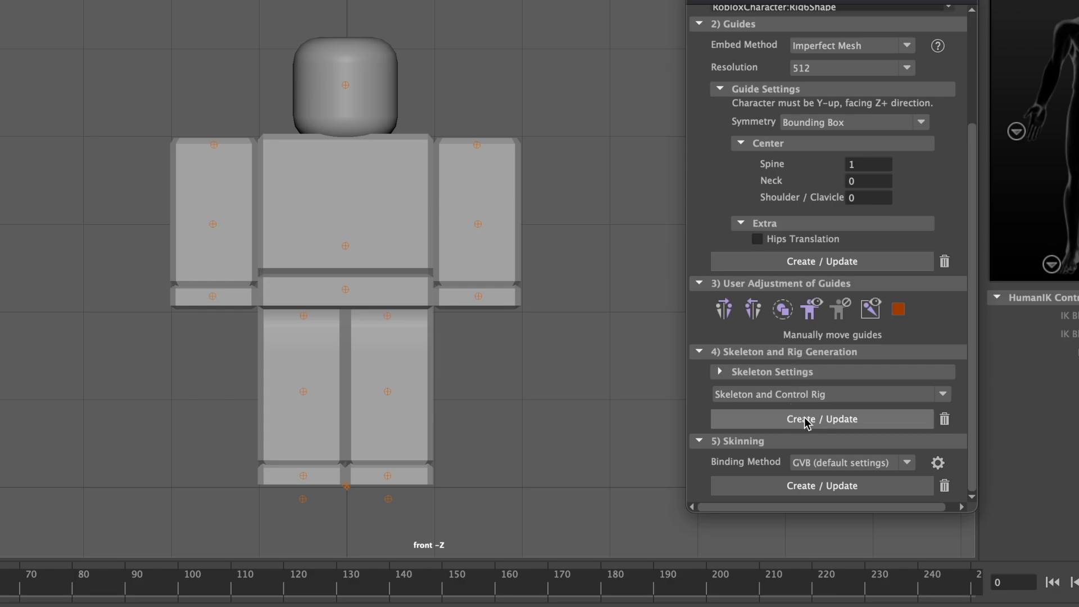
{"action": "left_click", "coordinate": [719, 372]}
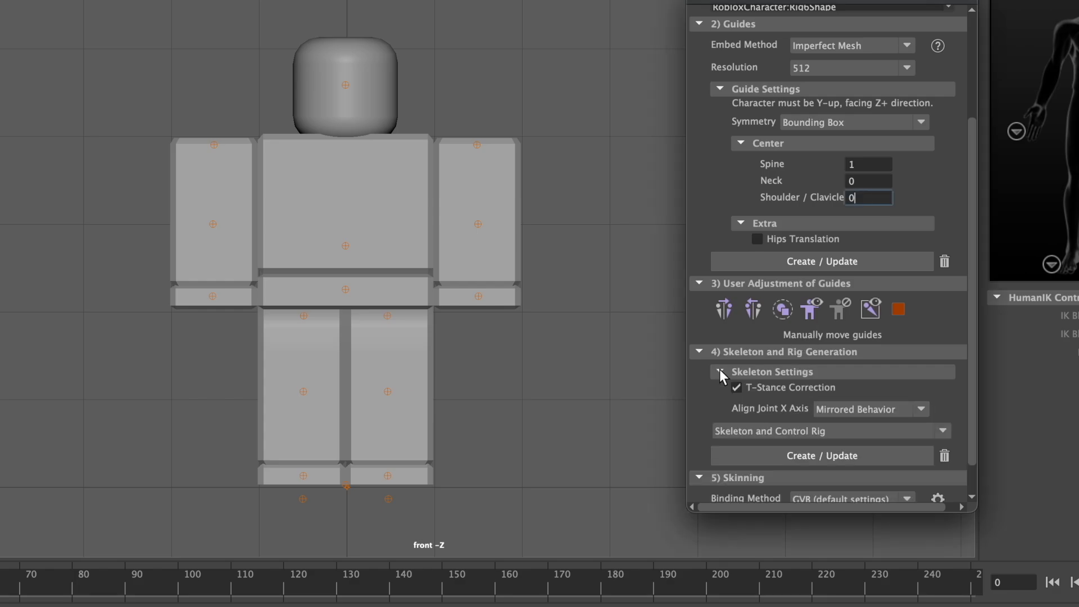
{"action": "left_click", "coordinate": [720, 371]}
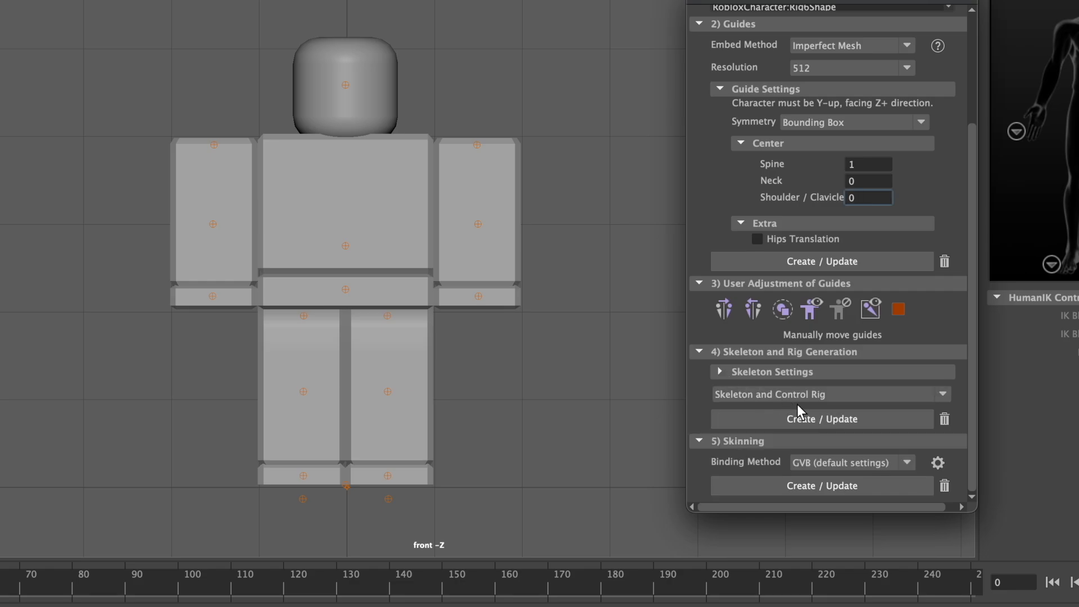
{"action": "left_click", "coordinate": [809, 416]}
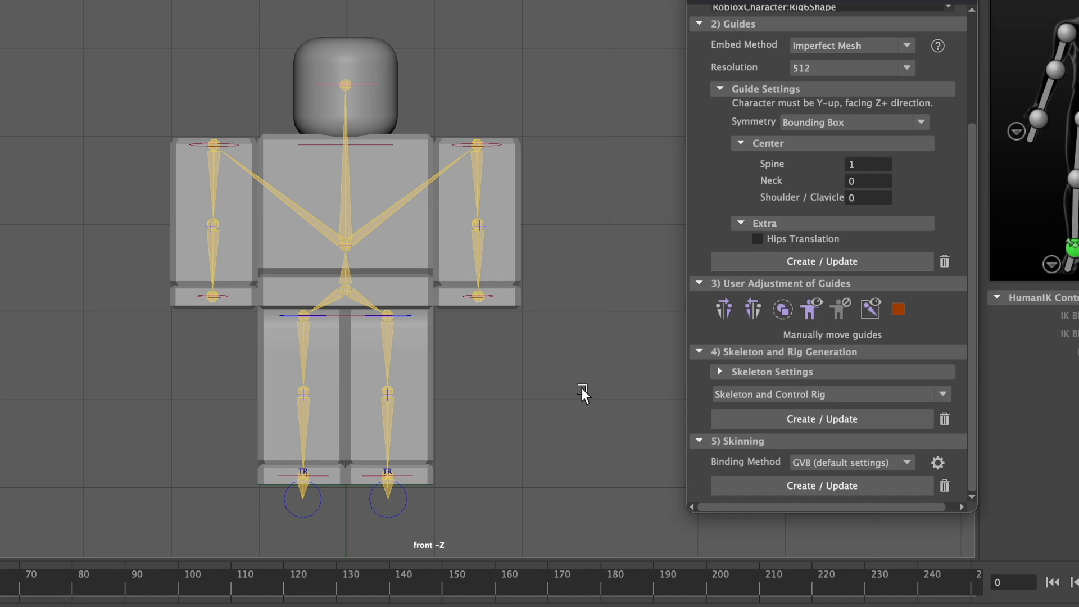
Rotate the left arm control to test the unskinned skeleton, and undo the rotation.
{"action": "left_click", "coordinate": [498, 142]}
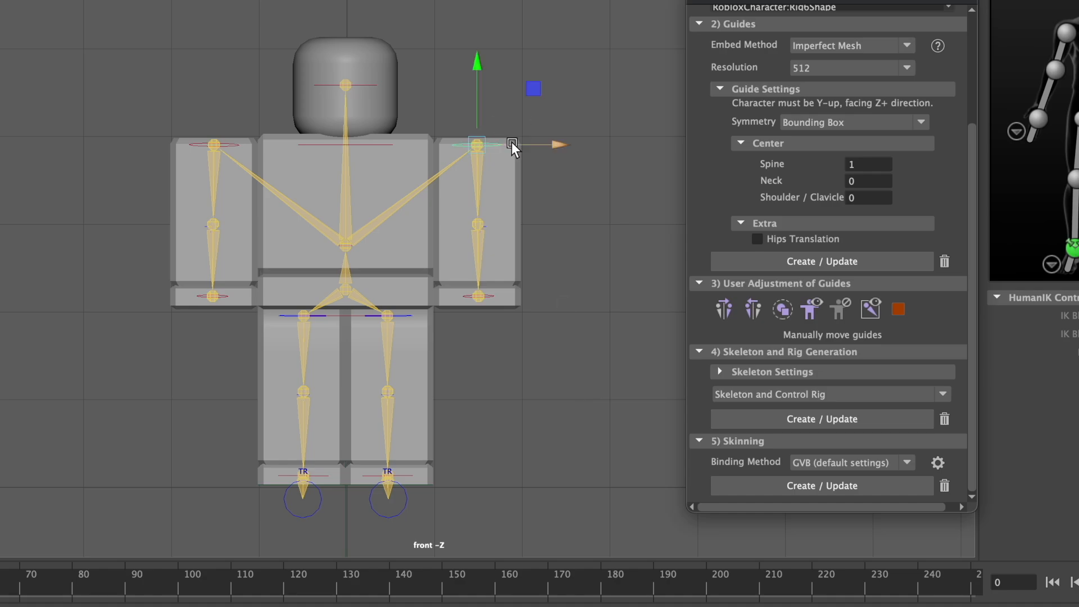
{"action": "key", "text": "e"}
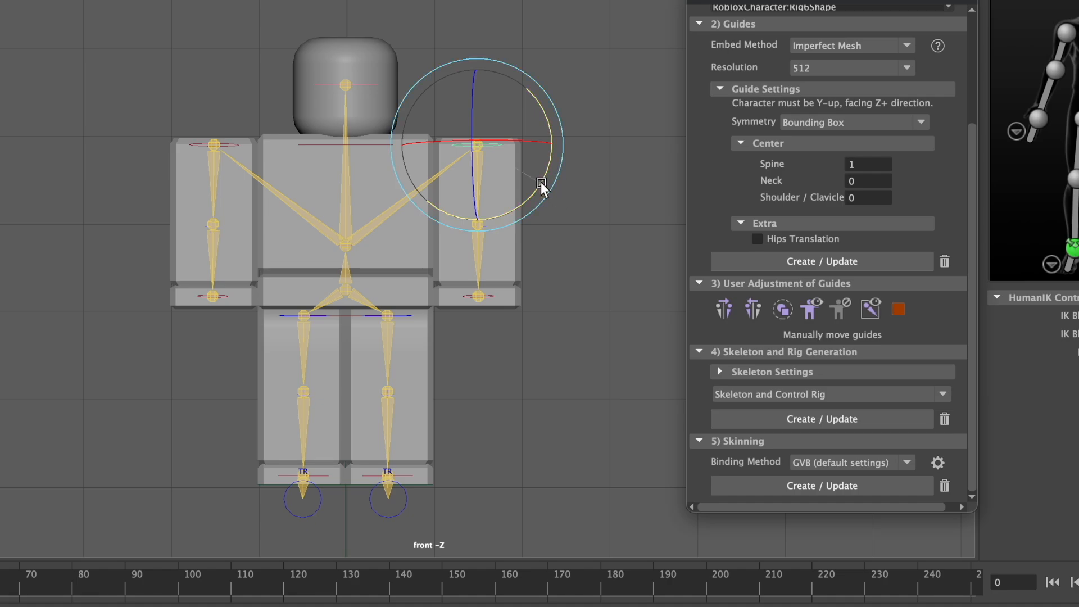
{"action": "left_click_drag", "start_coordinate": [541, 182], "coordinate": [591, 131]}
{"action": "key", "text": "ctrl+z"}
{"action": "left_click", "coordinate": [627, 342]}
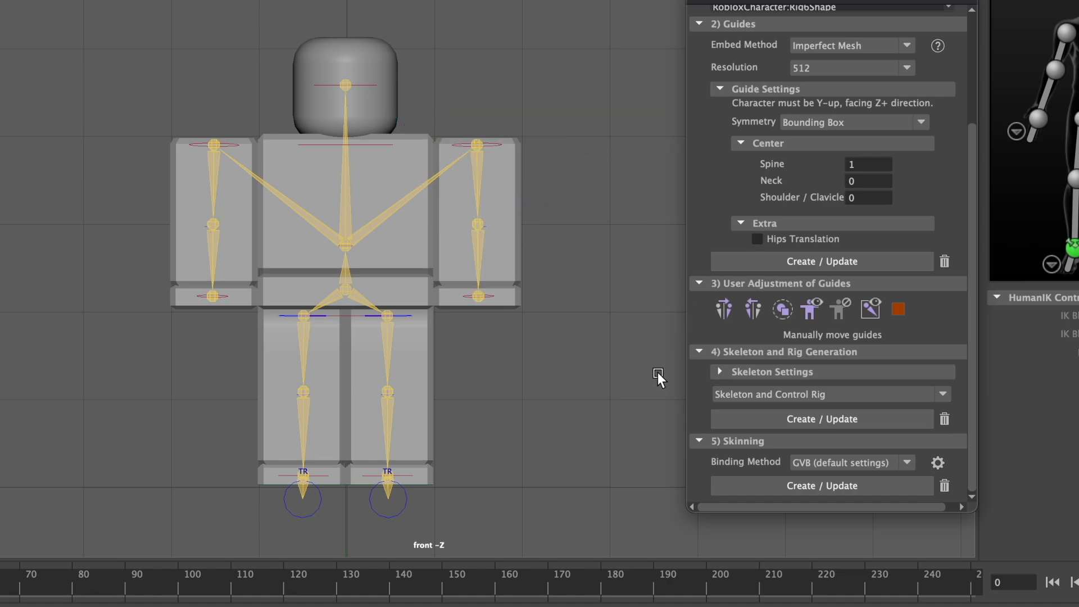
Skin the character meshes to the skeleton using the GVB (default settings) binding method.
{"action": "left_click", "coordinate": [835, 487]}
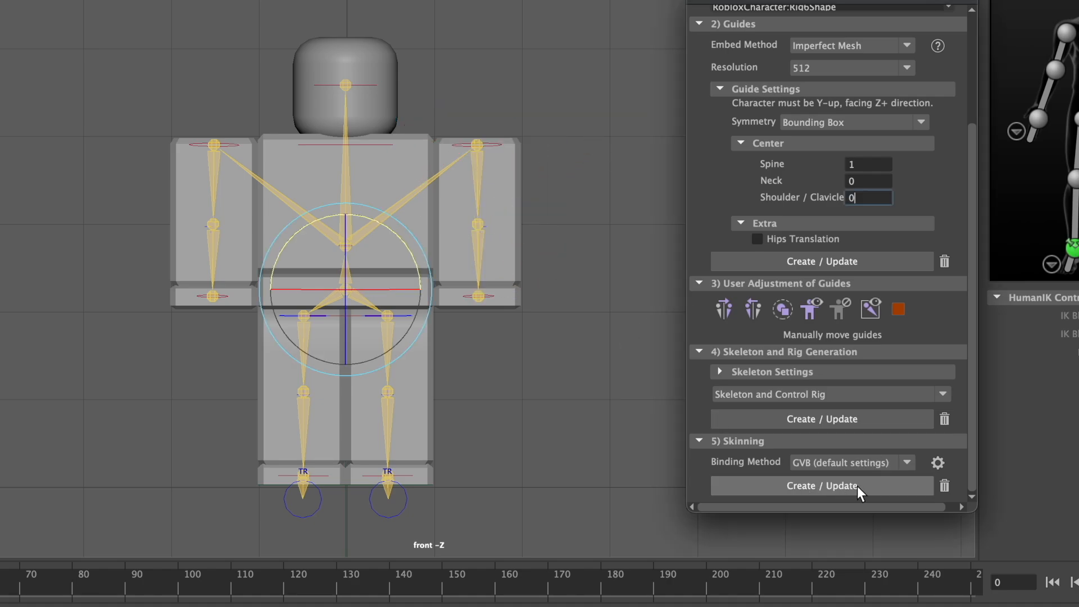
{"action": "left_click", "coordinate": [594, 414]}
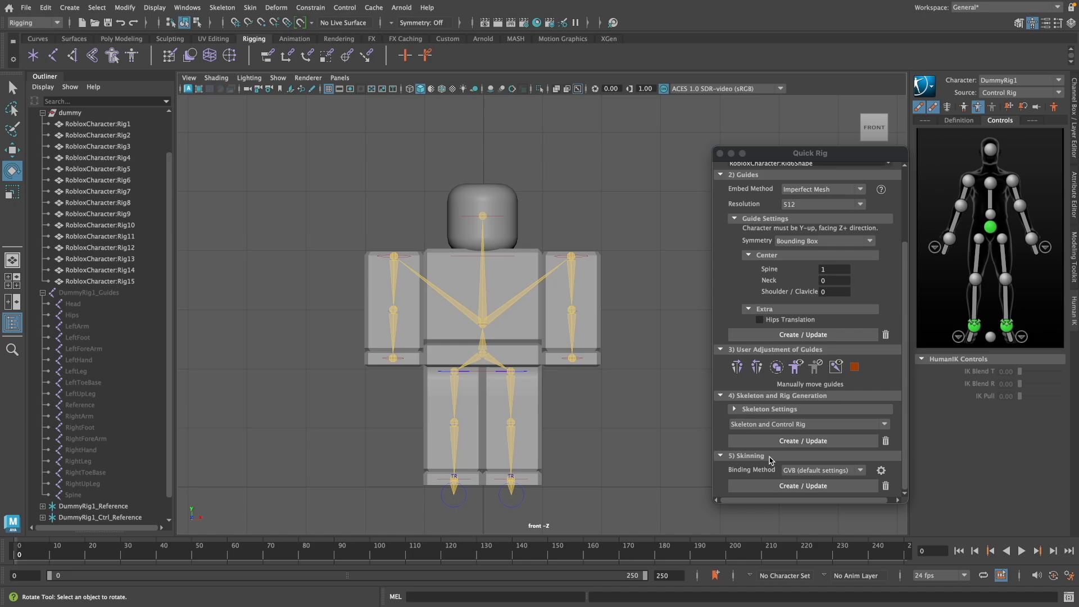
Rotate the left arm control outward from the body to test the skinning.
{"action": "left_click", "coordinate": [584, 257]}
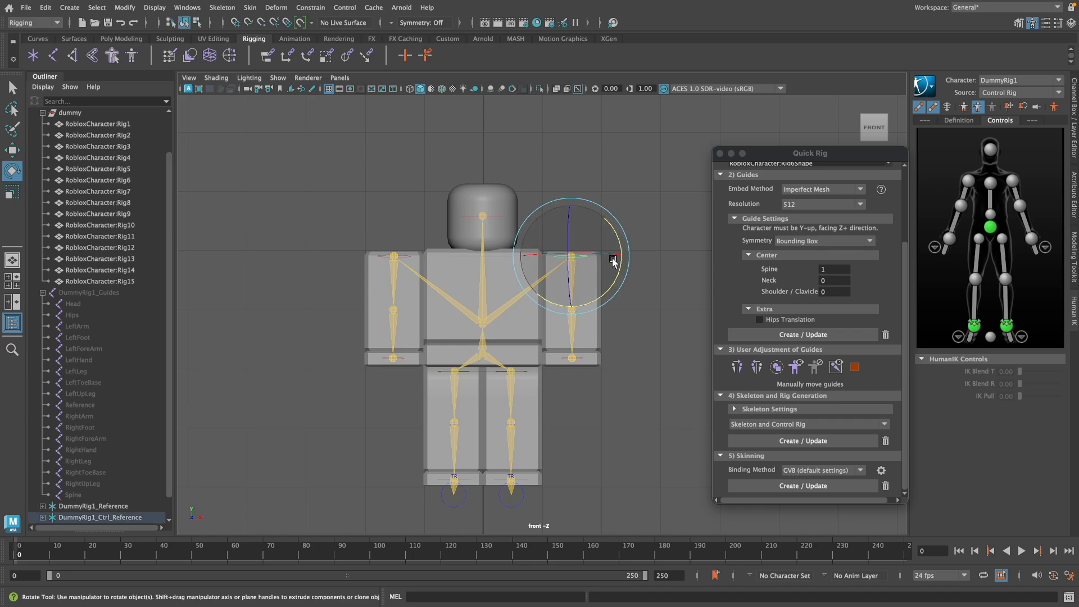
{"action": "left_click_drag", "start_coordinate": [622, 248], "coordinate": [619, 210]}
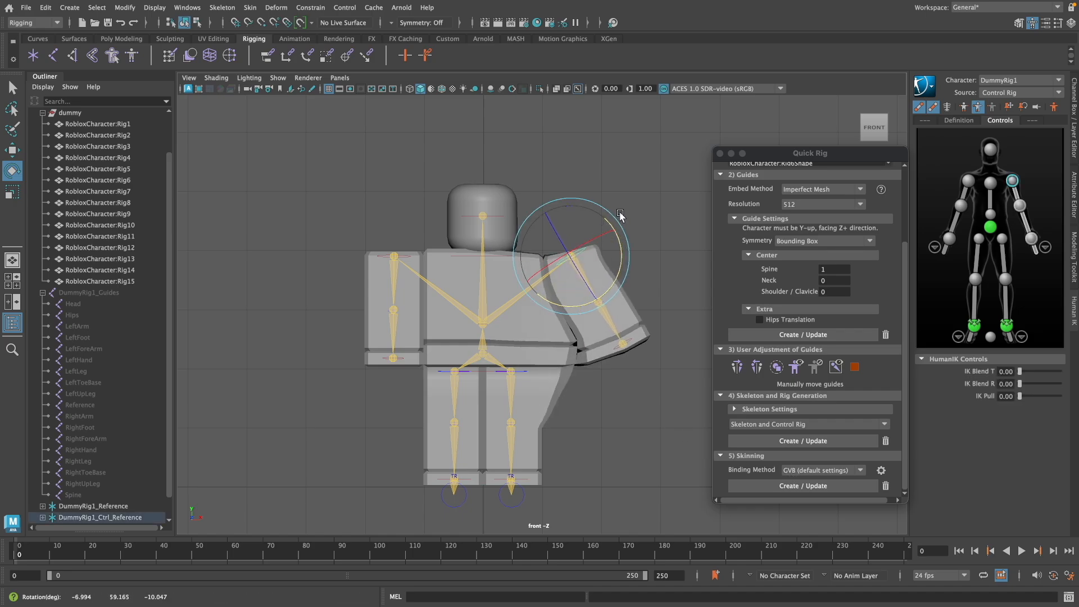
Undo the left arm rotation, and test the right arm control by rotating it outward from the body and undoing the rotation.
{"action": "key", "text": "ctrl+z"}
{"action": "left_click", "coordinate": [381, 257]}
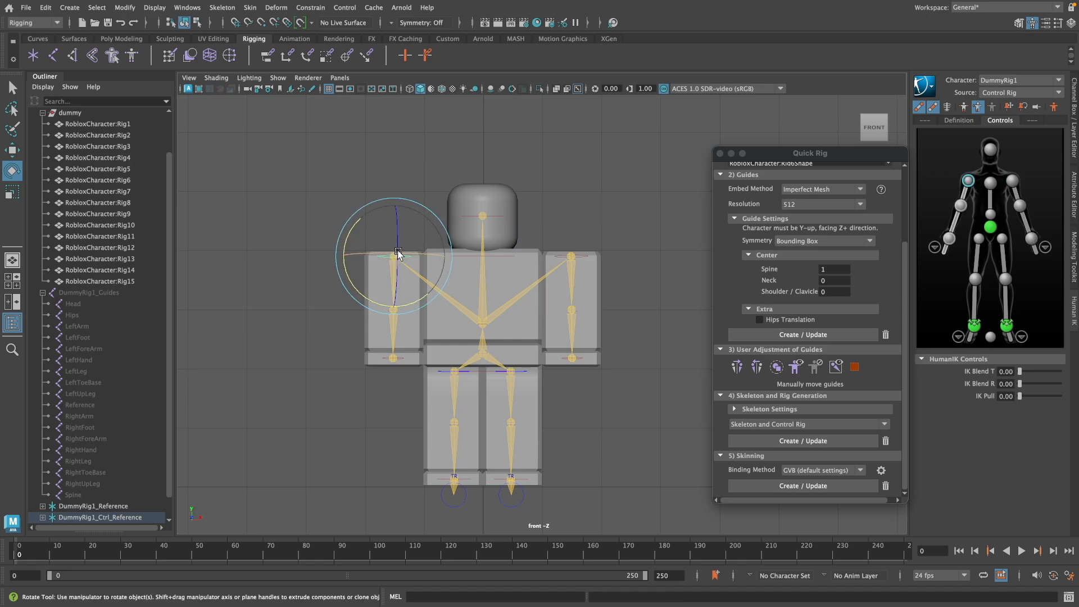
{"action": "left_click_drag", "start_coordinate": [360, 227], "coordinate": [391, 203]}
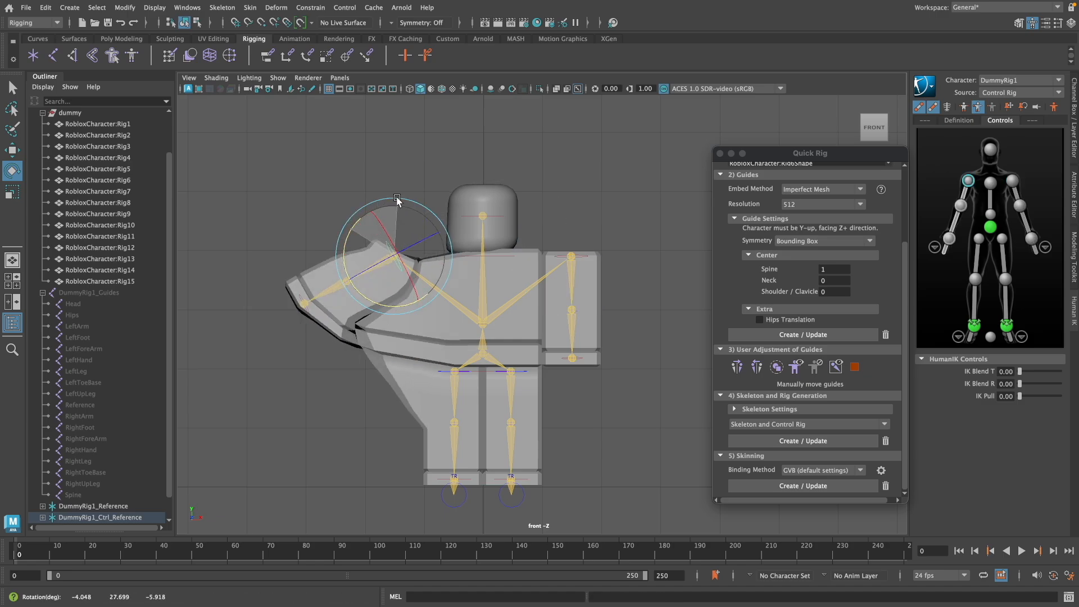
{"action": "key", "text": "ctrl+z"}
Rotate the head control sideways to test the head's skinning, undo the rotation, and clear the selection.
{"action": "left_click", "coordinate": [496, 218]}
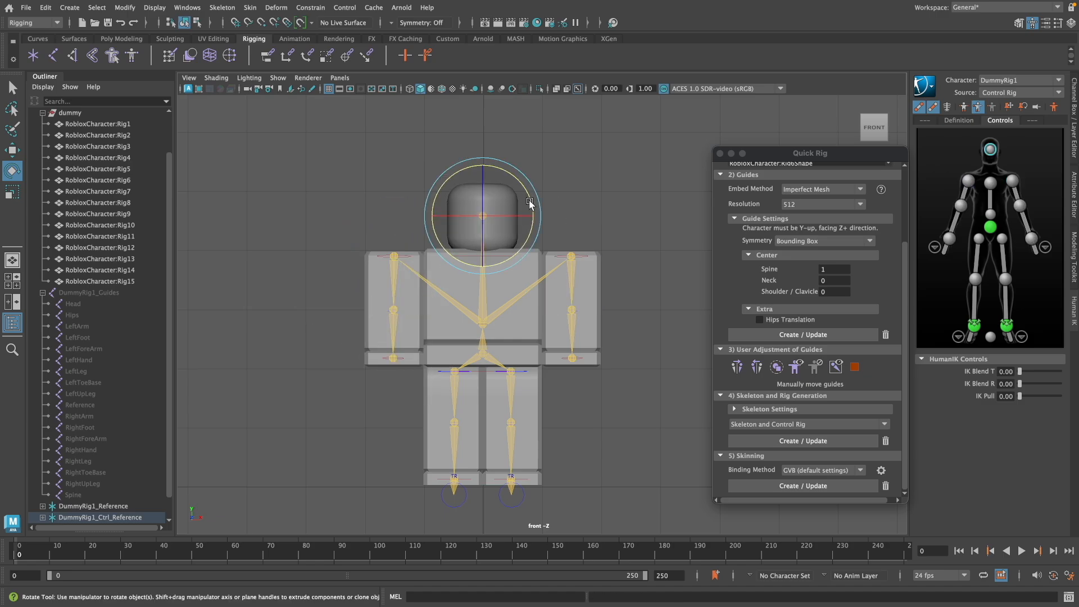
{"action": "left_click_drag", "start_coordinate": [529, 199], "coordinate": [497, 164]}
{"action": "key", "text": "ctrl+z"}
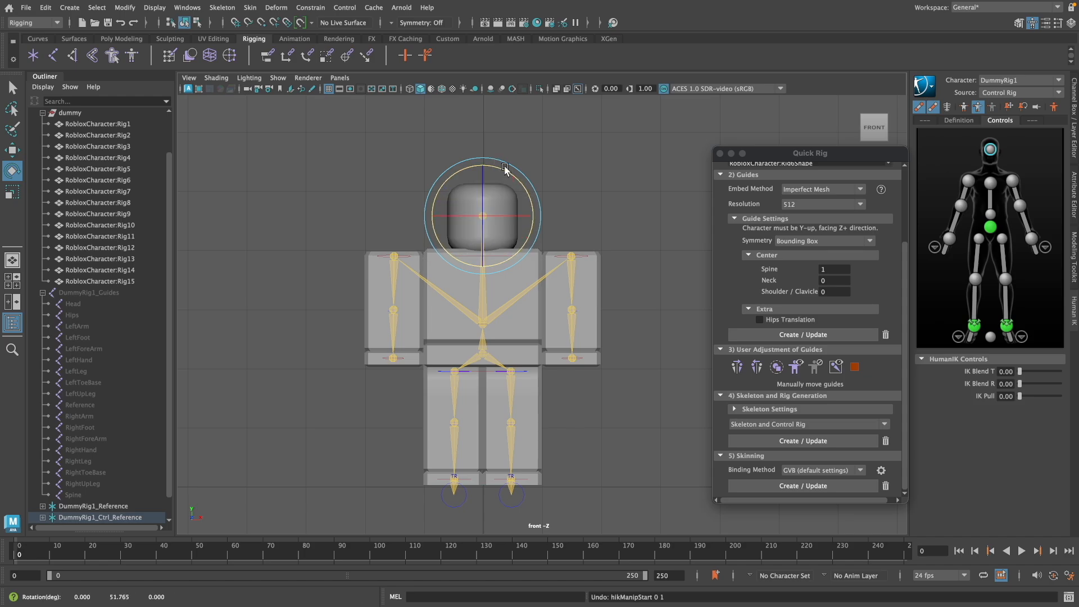
{"action": "left_click", "coordinate": [643, 408]}
Move the left foot control in the perspective view to test the leg's deformation, and undo the move.
{"action": "scroll", "coordinate": [599, 472], "scroll_direction": "down", "scroll_amount": 6}
{"action": "scroll", "coordinate": [600, 472], "scroll_direction": "up", "scroll_amount": 6}
{"action": "left_click_drag", "start_coordinate": [629, 458], "coordinate": [618, 459], "text": "alt"}
{"action": "key", "text": "space"}
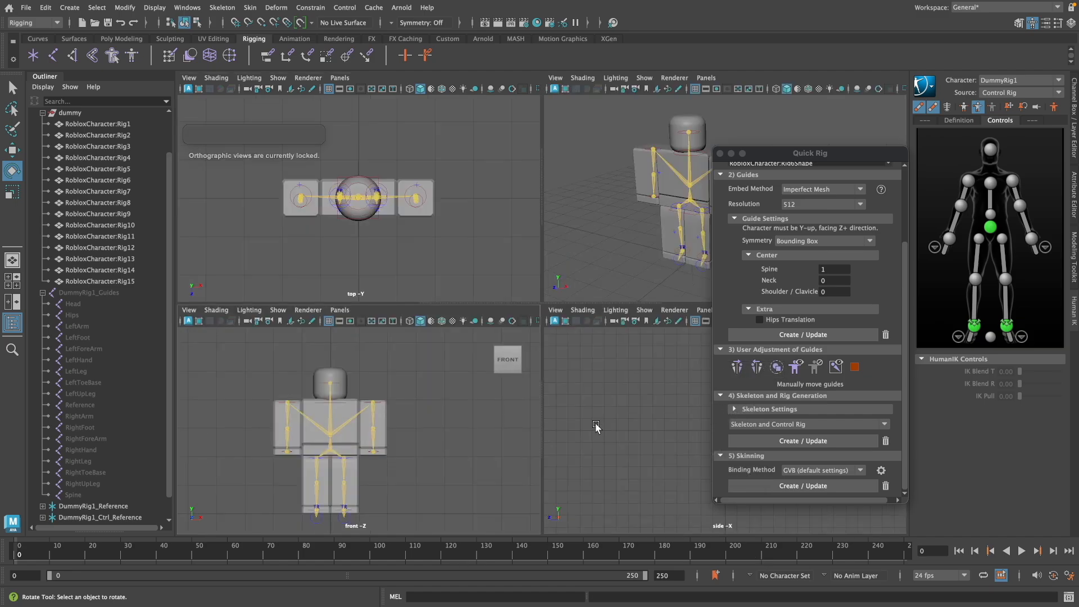
{"action": "key", "text": "space"}
{"action": "left_click_drag", "start_coordinate": [561, 326], "coordinate": [579, 450], "text": "alt"}
{"action": "scroll", "coordinate": [143, 423], "scroll_direction": "down", "scroll_amount": 2}
{"action": "left_click", "coordinate": [507, 432]}
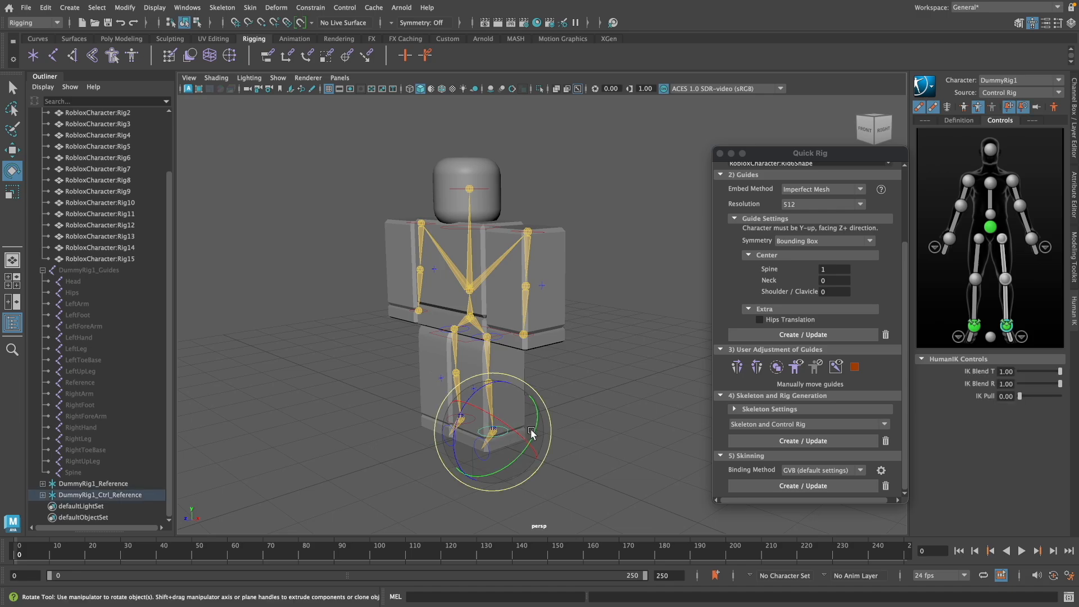
{"action": "key", "text": "w"}
{"action": "left_click_drag", "start_coordinate": [496, 383], "coordinate": [599, 432]}
{"action": "key", "text": "ctrl+z"}
Deselect the rig controls and save the scene.
{"action": "left_click", "coordinate": [592, 425]}
{"action": "key", "text": "ctrl+s"}
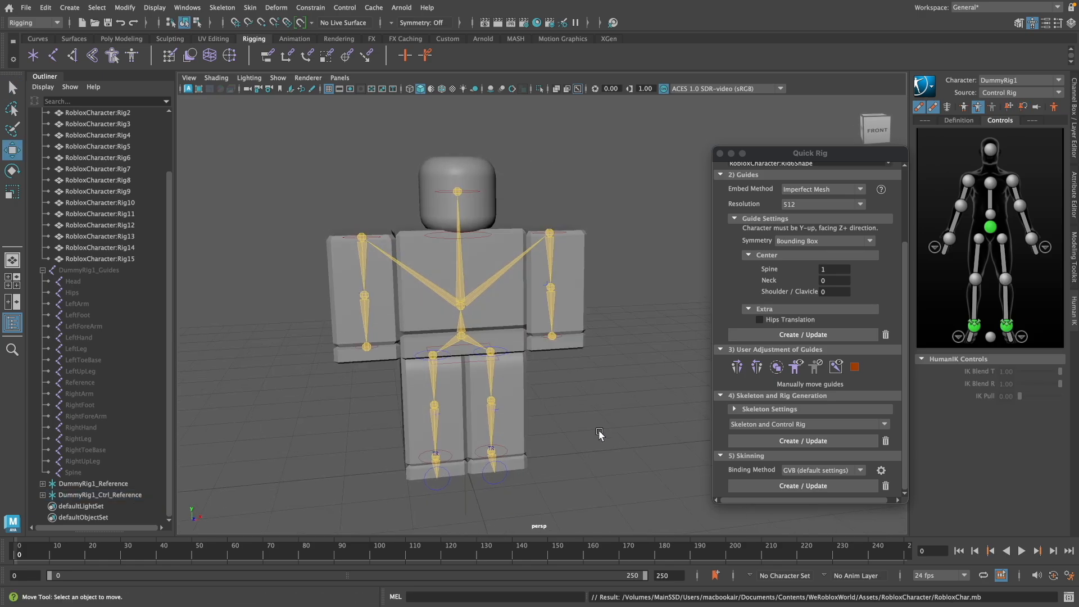